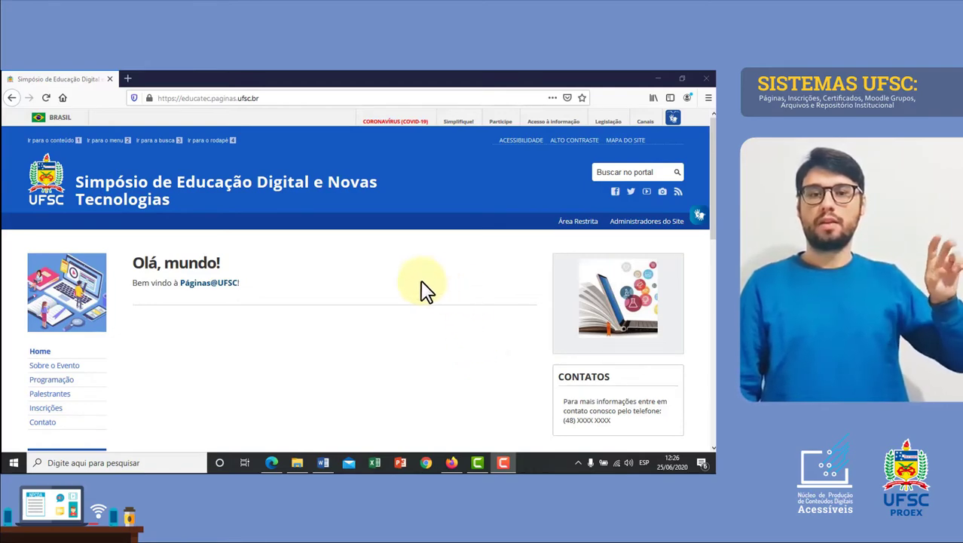
# Examine the symposium site's home page, including its navigation menu, sidebar sections and contact box
pyautogui.scroll(-1, 394, 306)
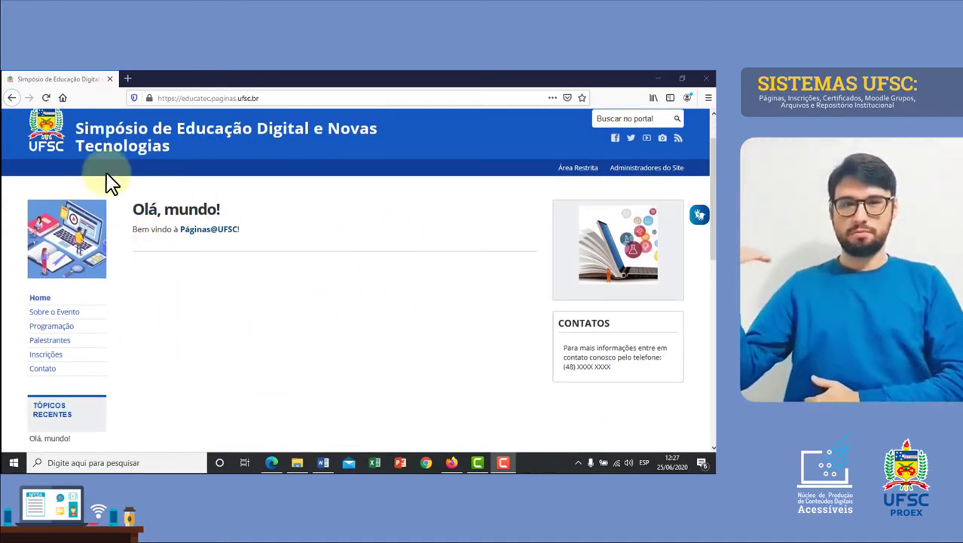
pyautogui.scroll(-1, 173, 255)
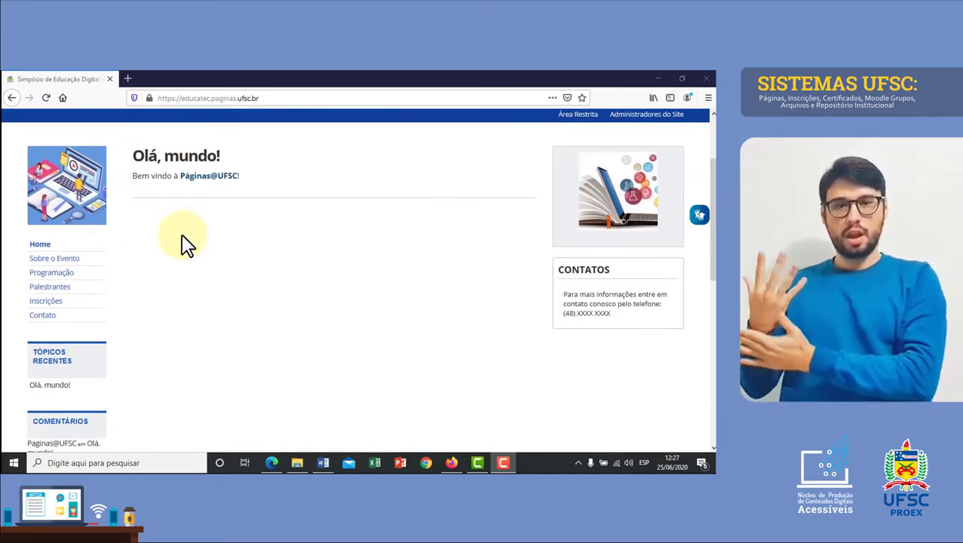
pyautogui.scroll(-1, 166, 230)
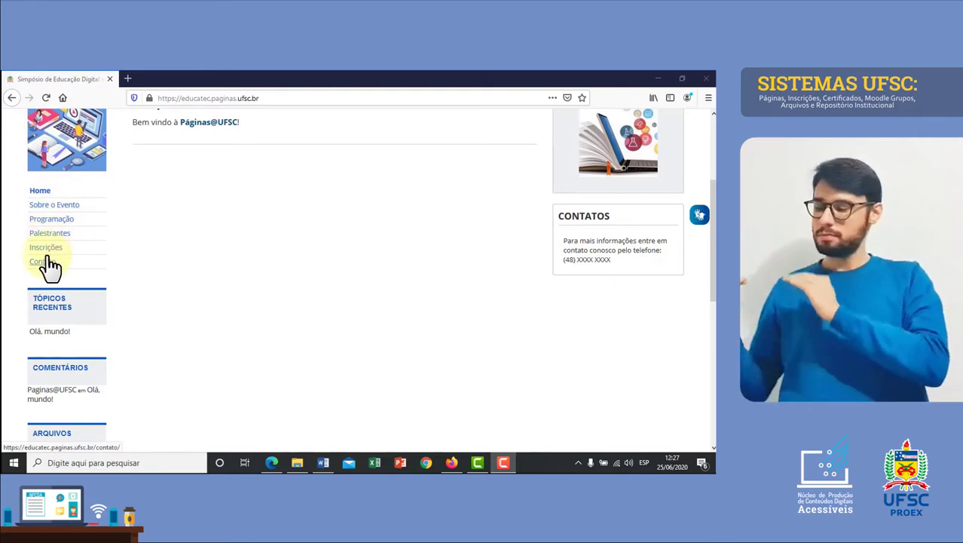
pyautogui.scroll(-2, 48, 265)
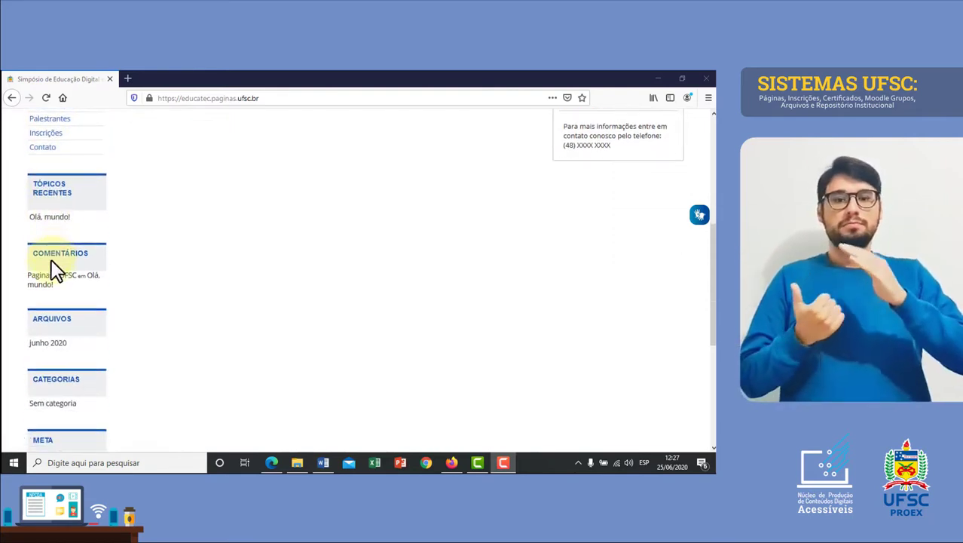
pyautogui.scroll(-4, 53, 268)
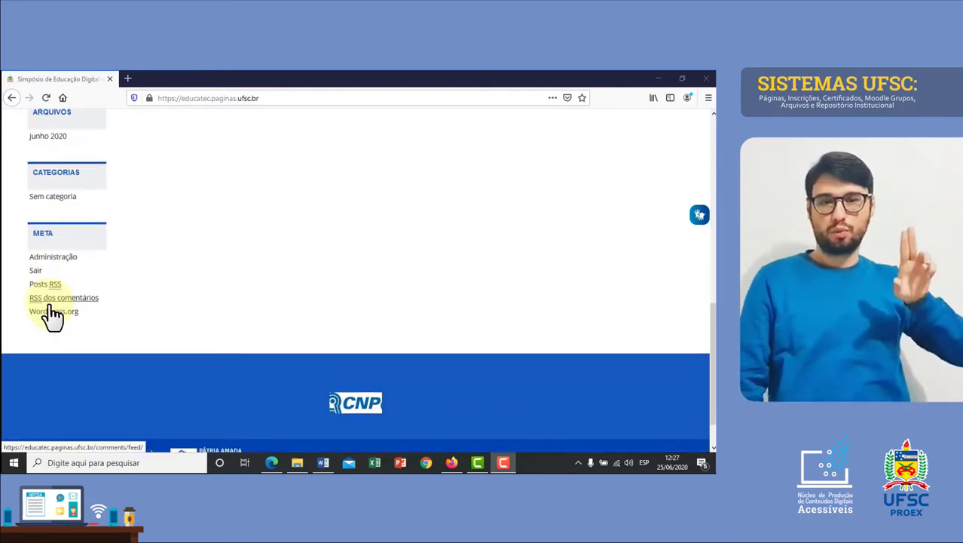
pyautogui.scroll(4, 50, 317)
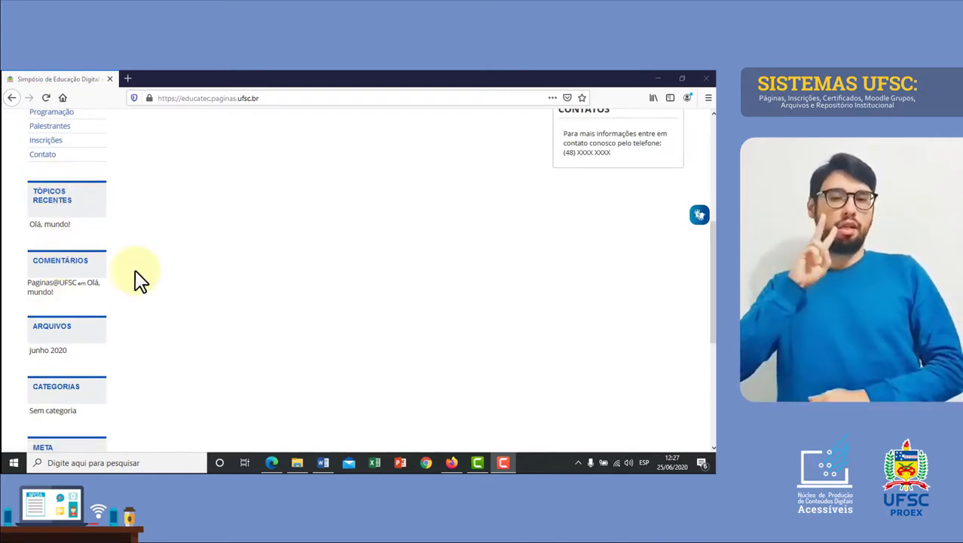
pyautogui.scroll(5, 146, 279)
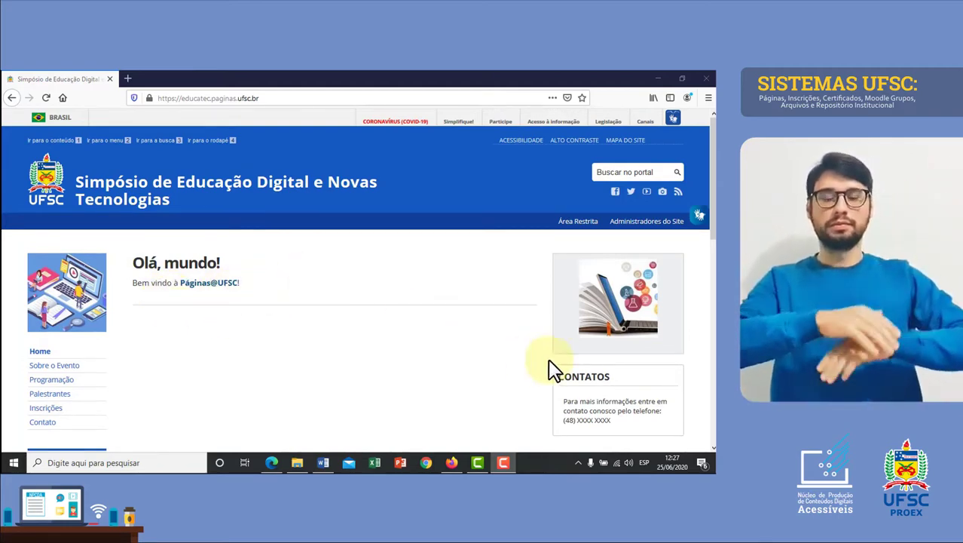
# Enter the site's restricted administration area and open the Menus editing page under Aparência
pyautogui.click(583, 226)
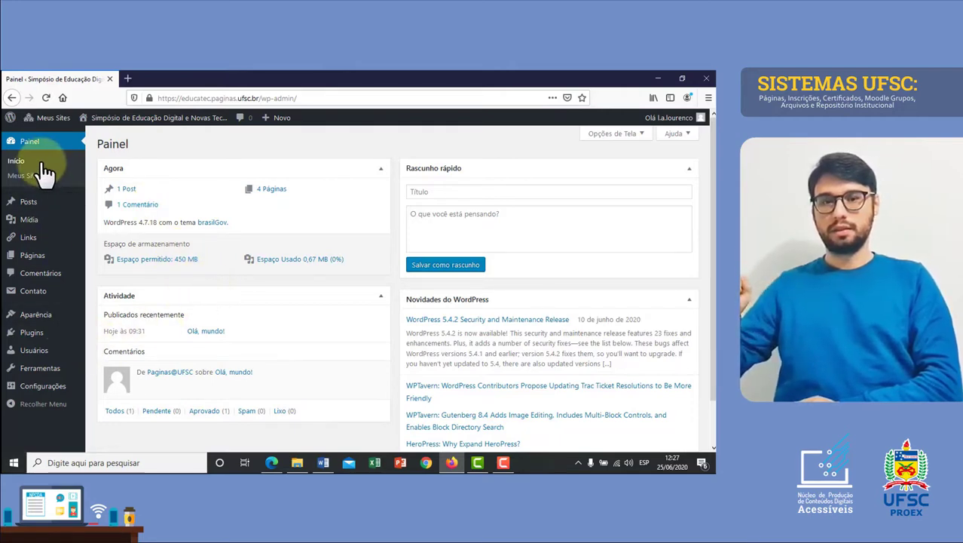
pyautogui.moveTo(26, 369)
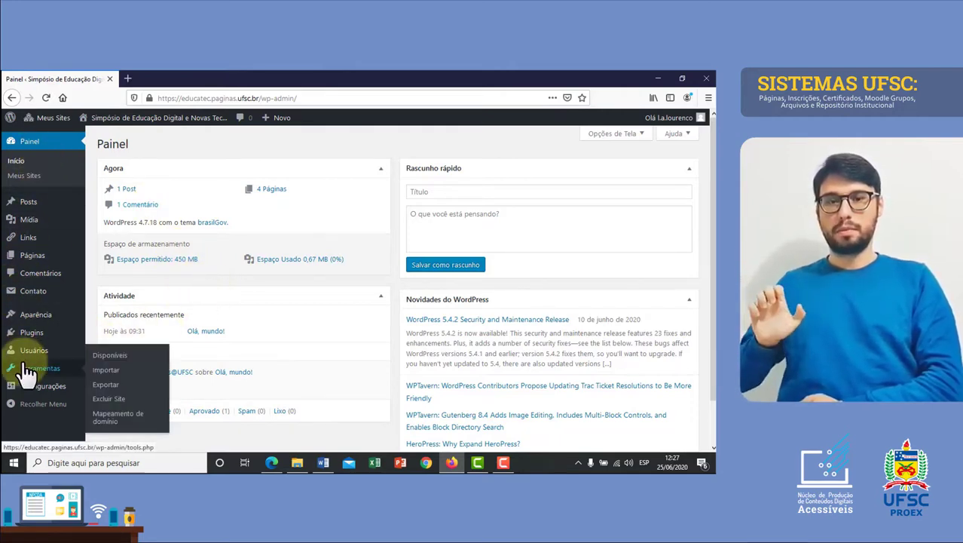
pyautogui.moveTo(59, 323)
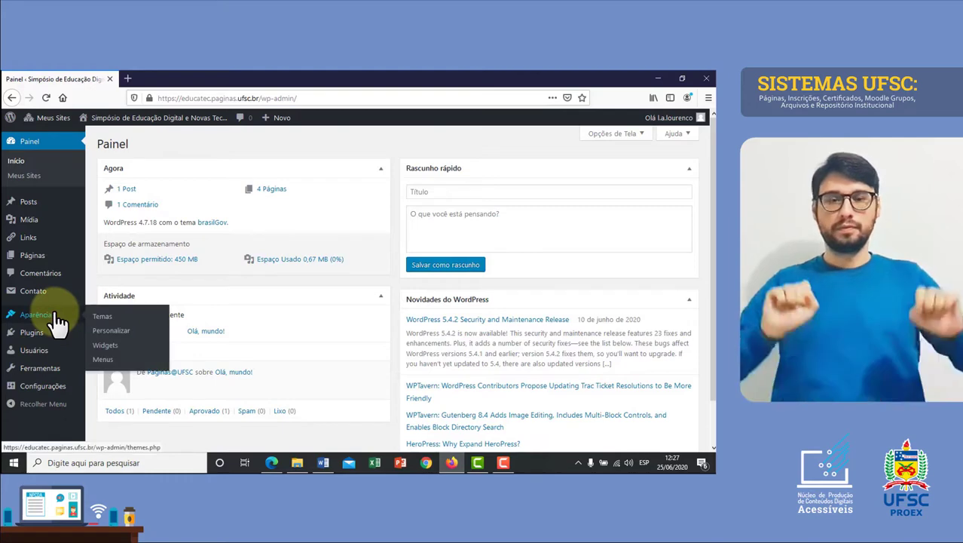
pyautogui.click(103, 360)
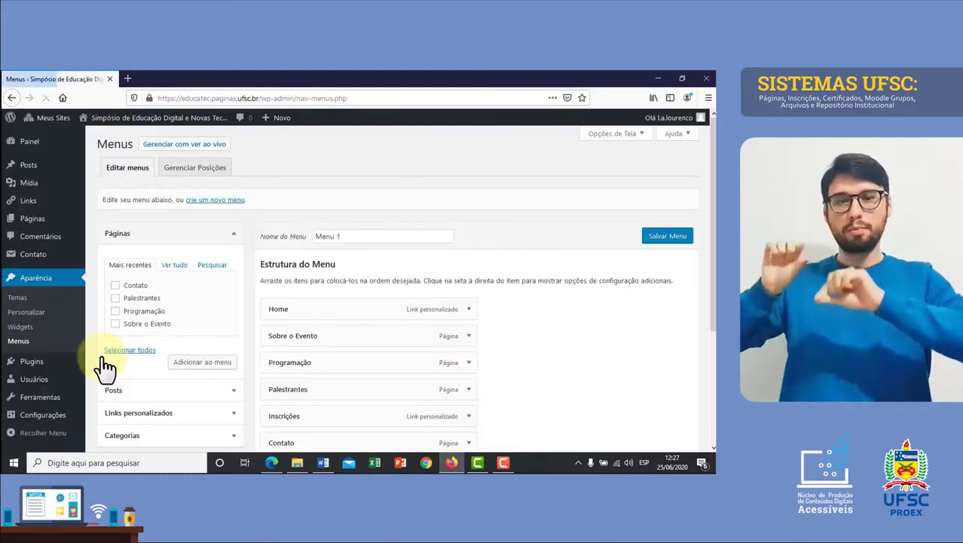
# Create a new site menu named "Informações"
pyautogui.scroll(-2, 140, 270)
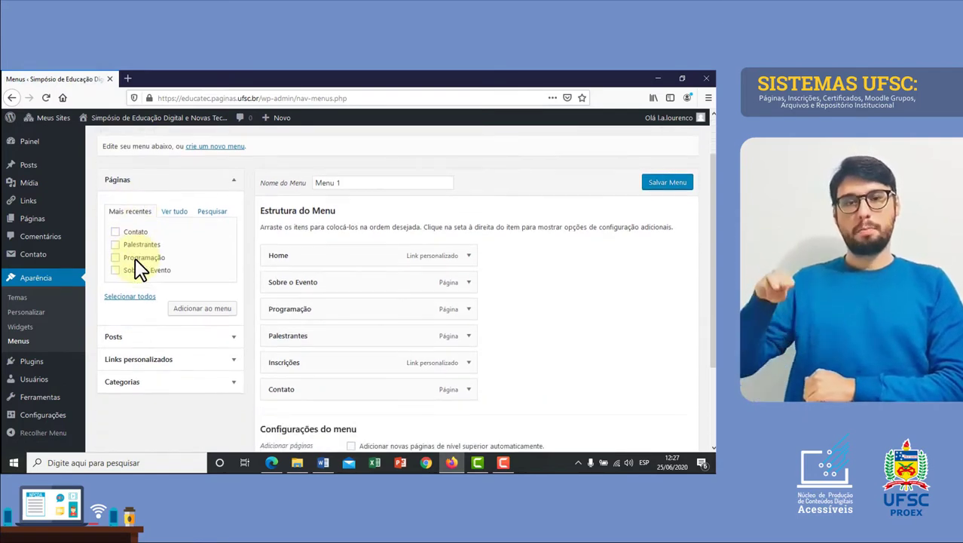
pyautogui.scroll(-1, 140, 270)
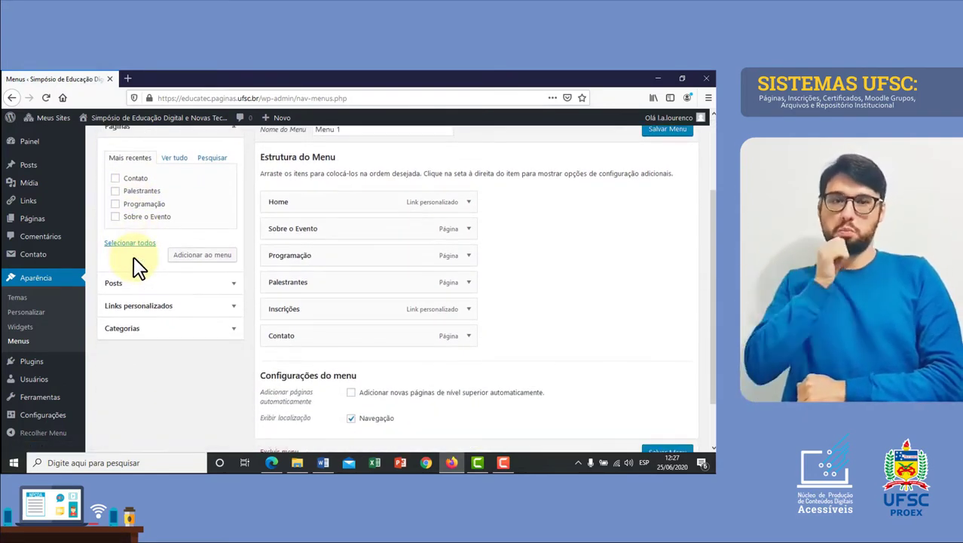
pyautogui.scroll(1, 136, 265)
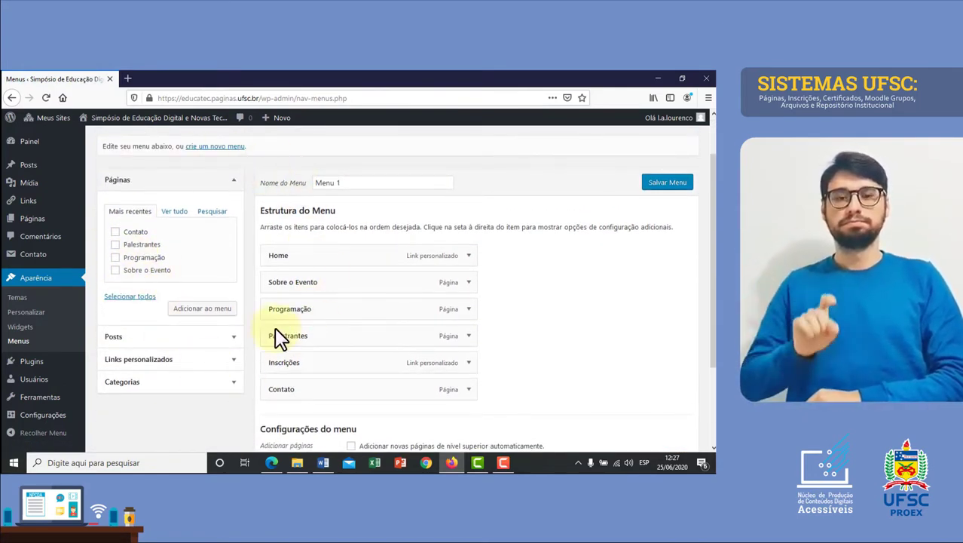
pyautogui.scroll(1, 164, 350)
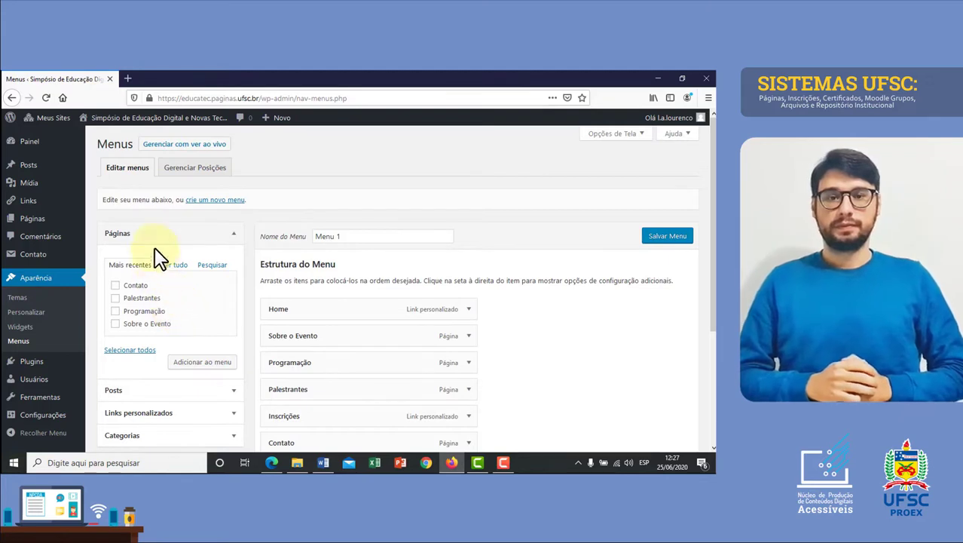
pyautogui.click(219, 200)
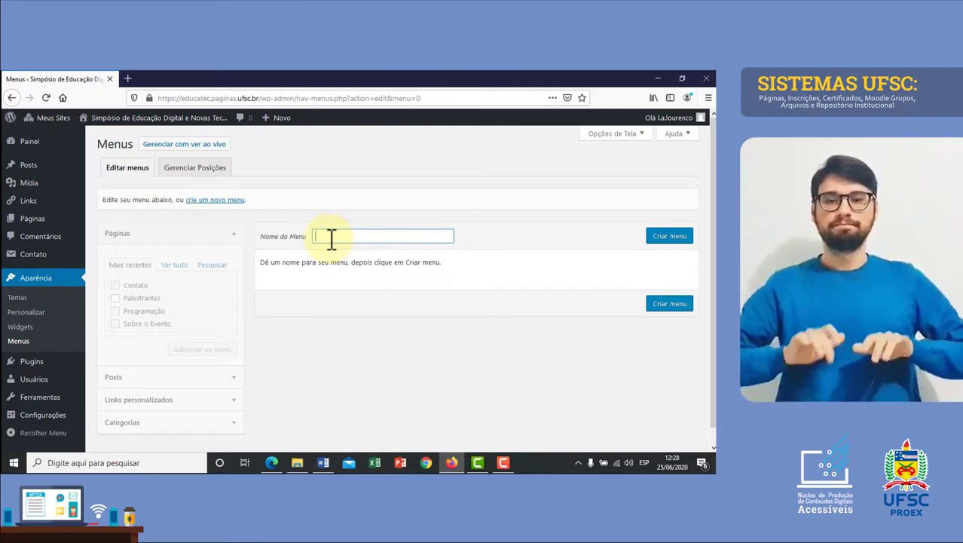
pyautogui.write('Informaç')
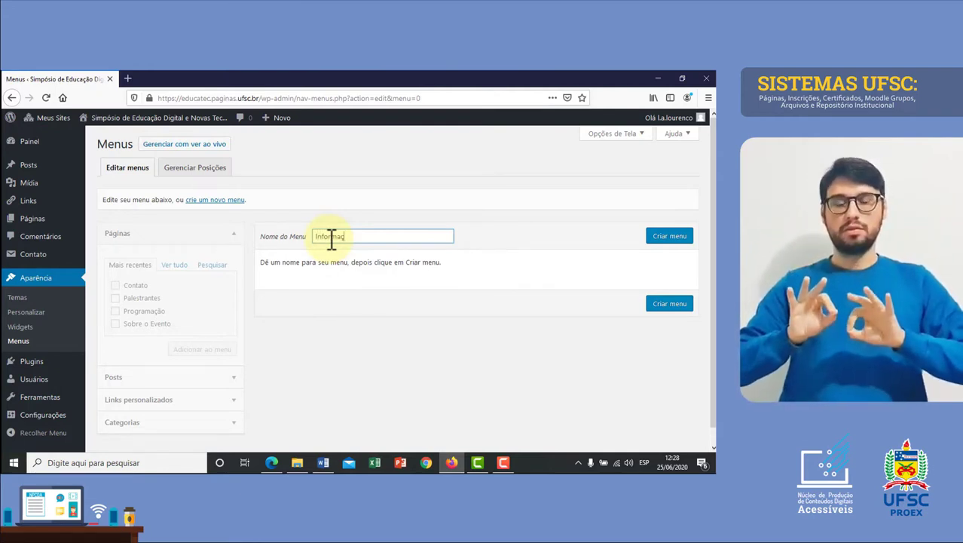
pyautogui.write('ões')
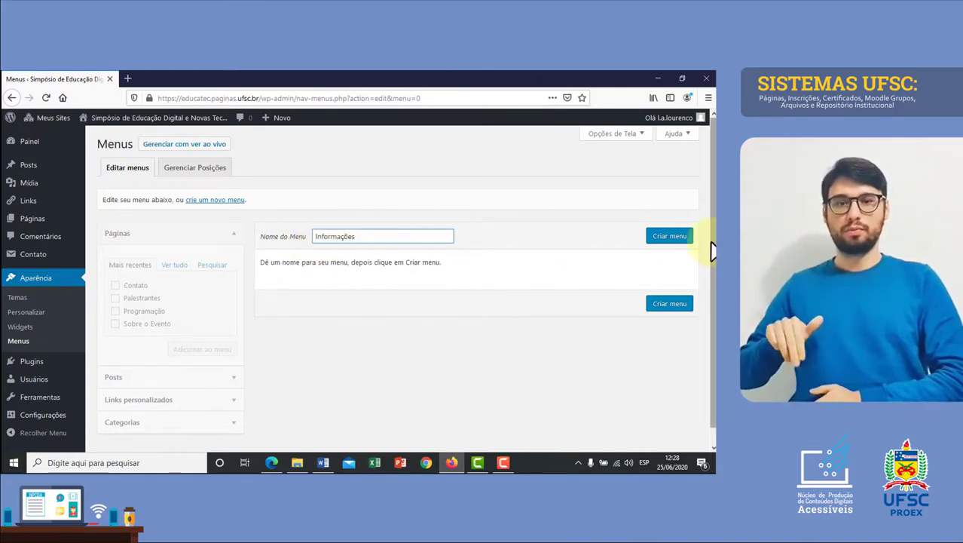
pyautogui.click(659, 242)
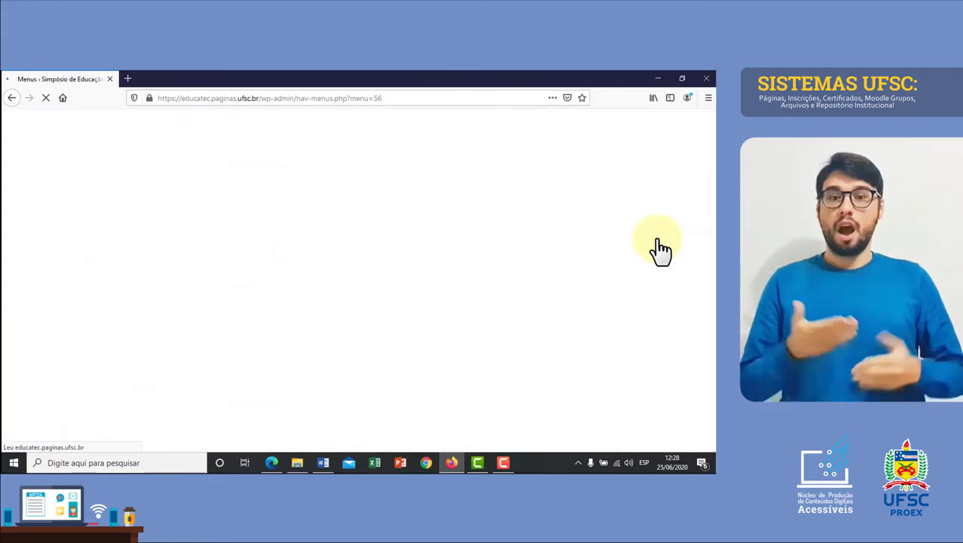
# Add the Palestrantes, Programação and Sobre o Evento pages to the Informações menu, and save it with Navegação as its display location
pyautogui.scroll(-1, 381, 218)
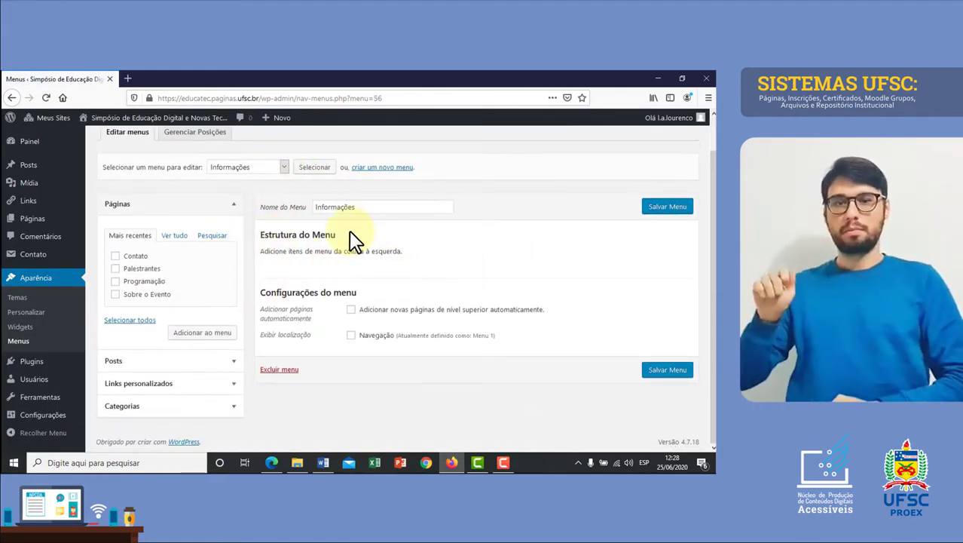
pyautogui.scroll(1, 164, 245)
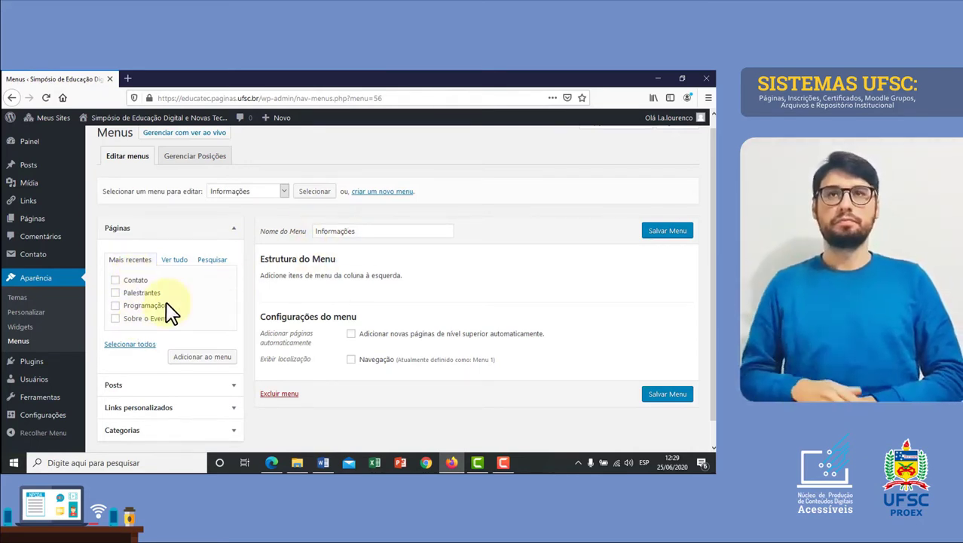
pyautogui.click(114, 319)
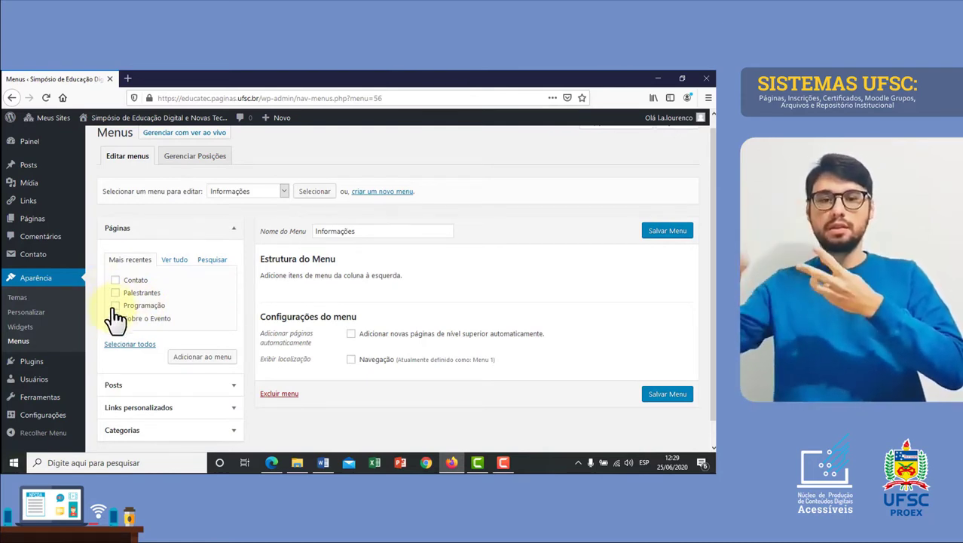
pyautogui.click(117, 294)
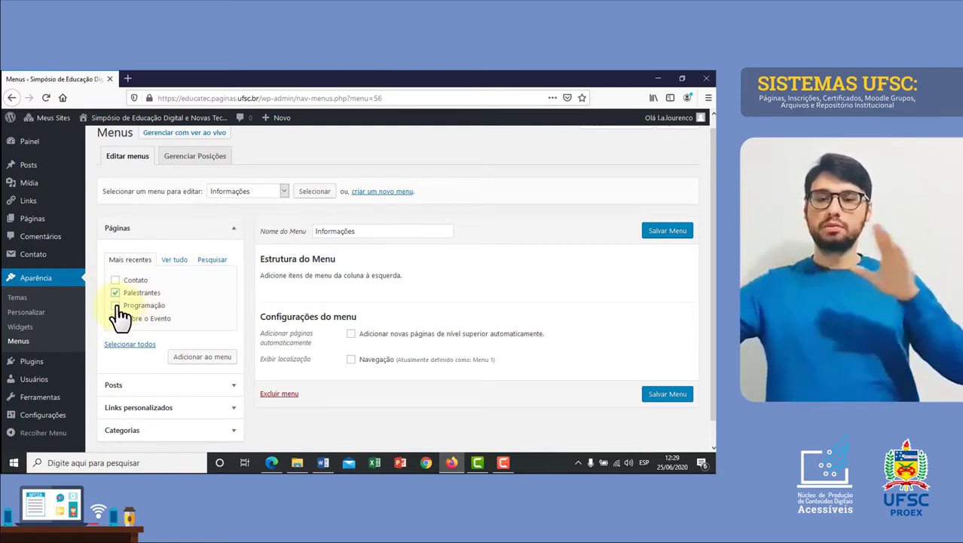
pyautogui.click(115, 305)
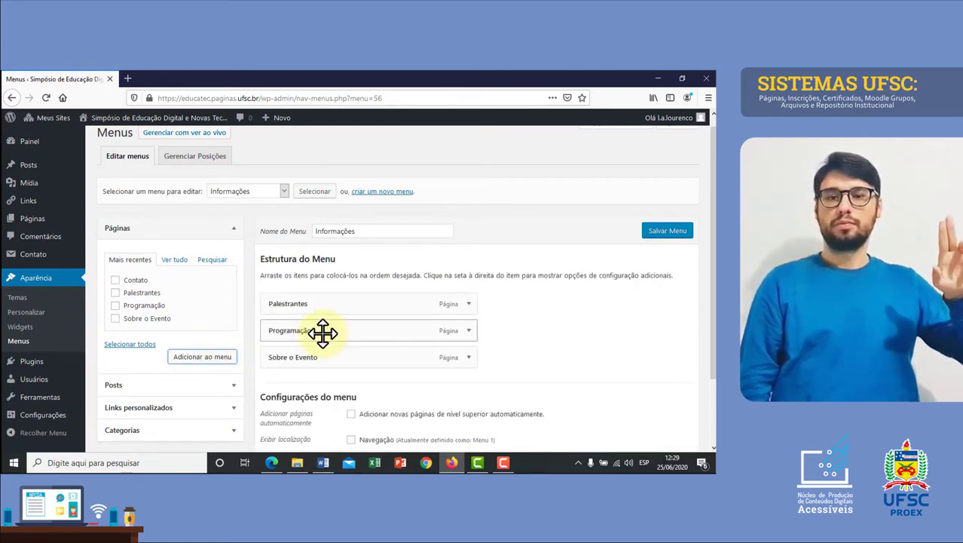
pyautogui.scroll(-3, 260, 331)
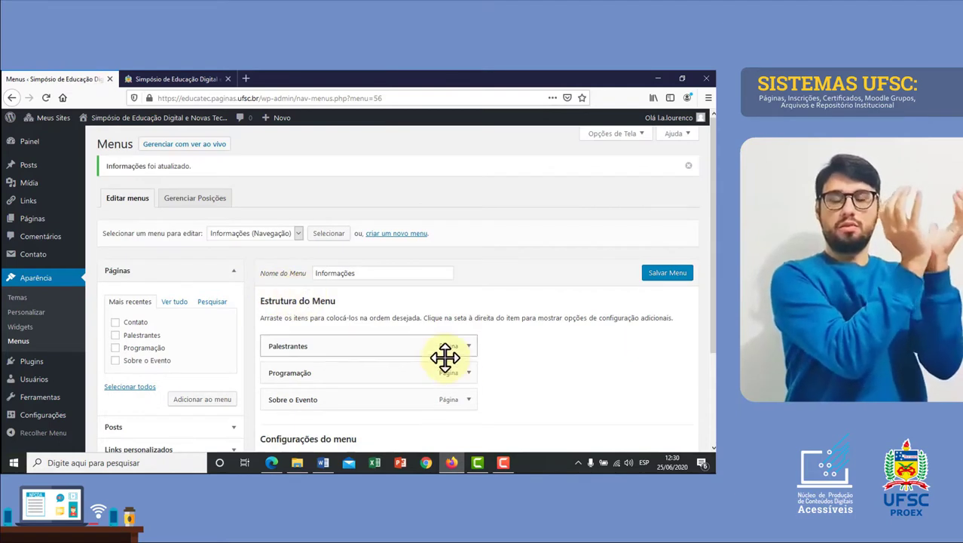
# Create another new site menu named "Contato"
pyautogui.click(439, 336)
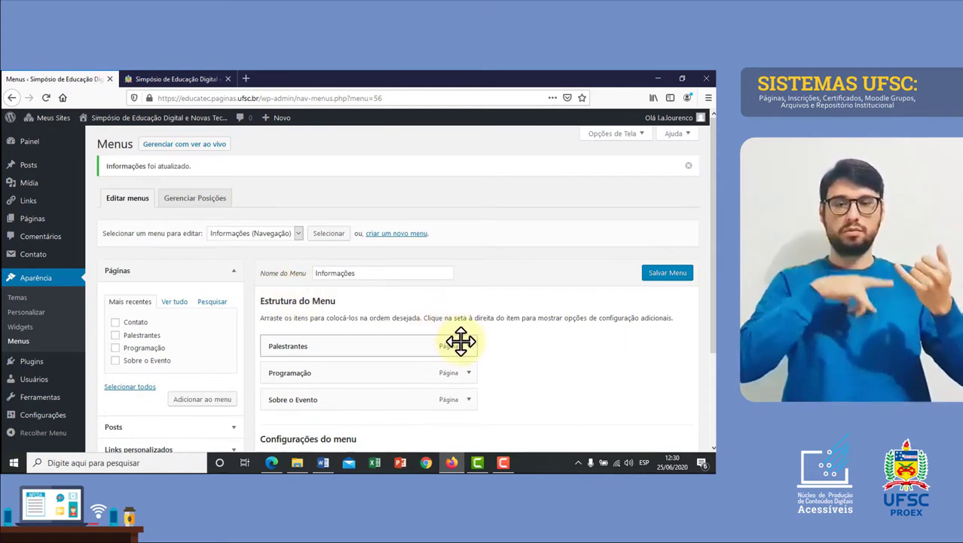
pyautogui.scroll(-1, 366, 324)
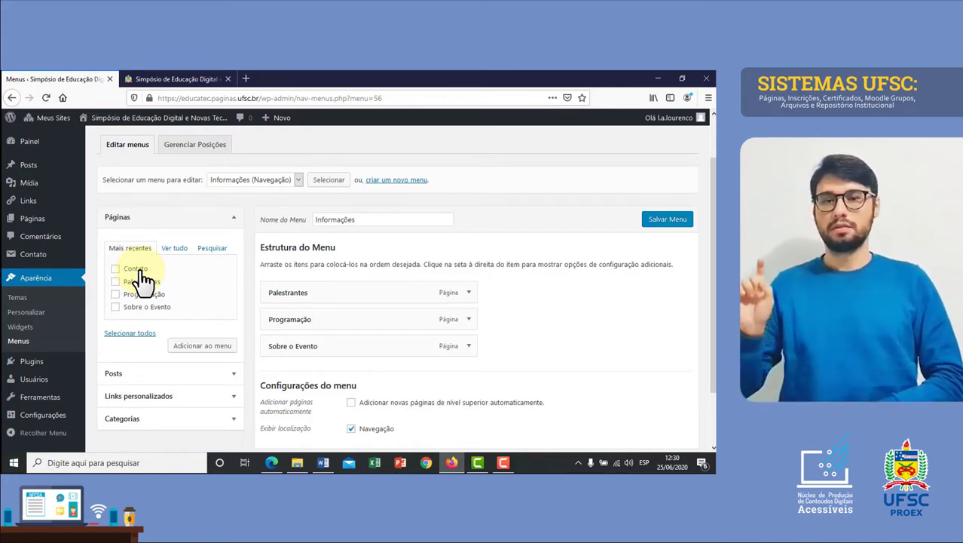
pyautogui.scroll(1, 162, 283)
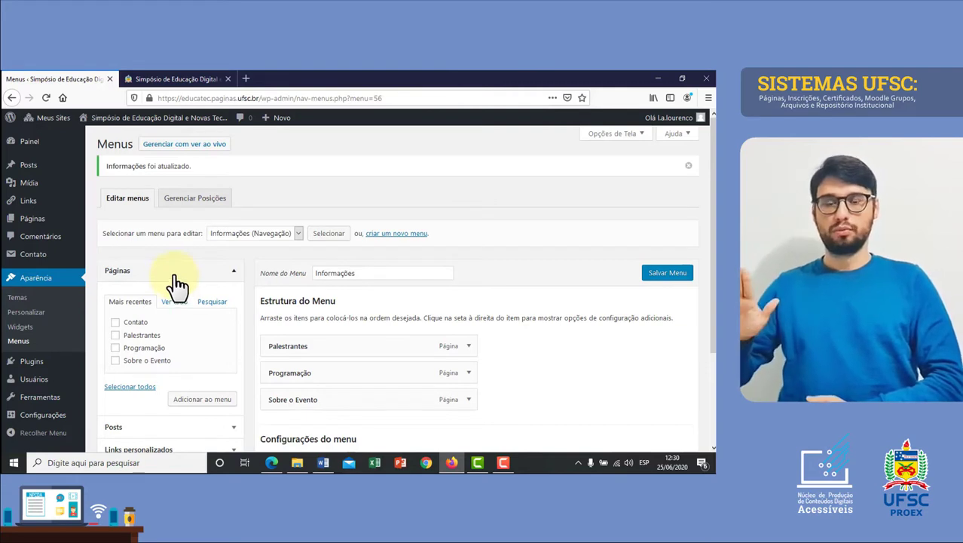
pyautogui.click(397, 234)
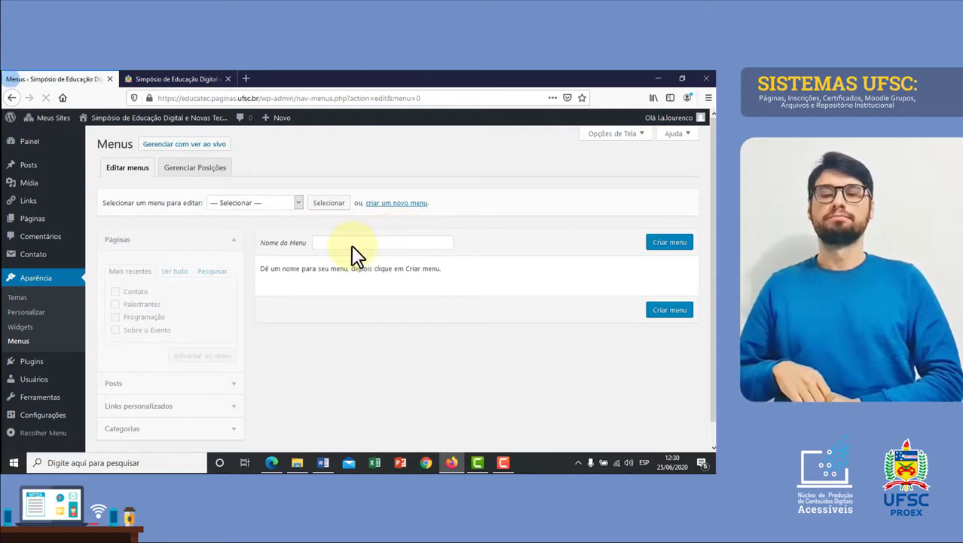
pyautogui.click(351, 243)
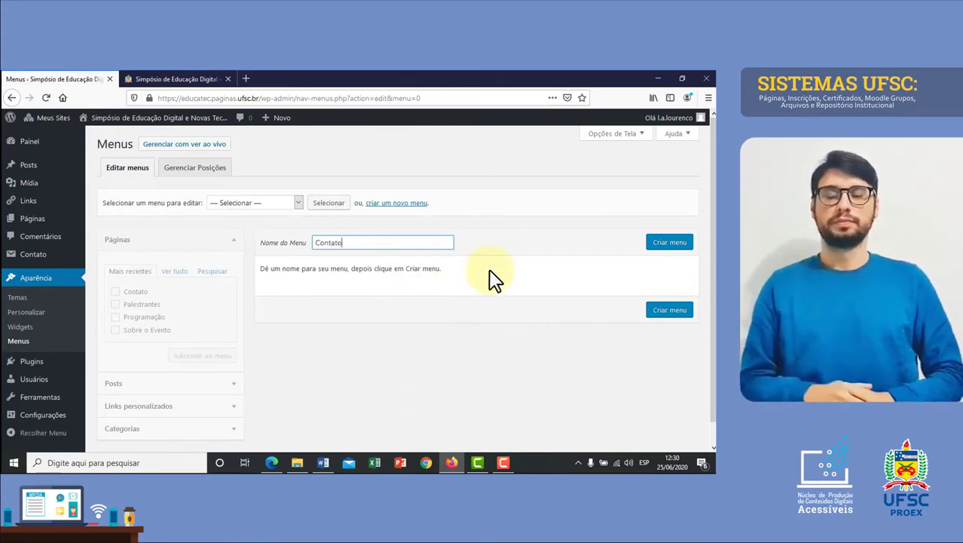
pyautogui.click(670, 244)
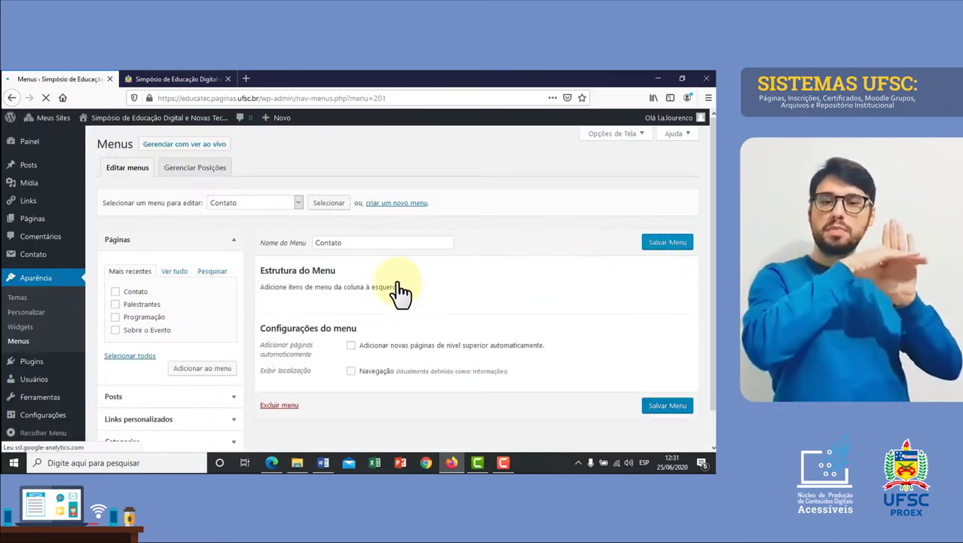
# Add the Contato page to the Contato menu and set its display location to Navegação
pyautogui.scroll(-1, 453, 298)
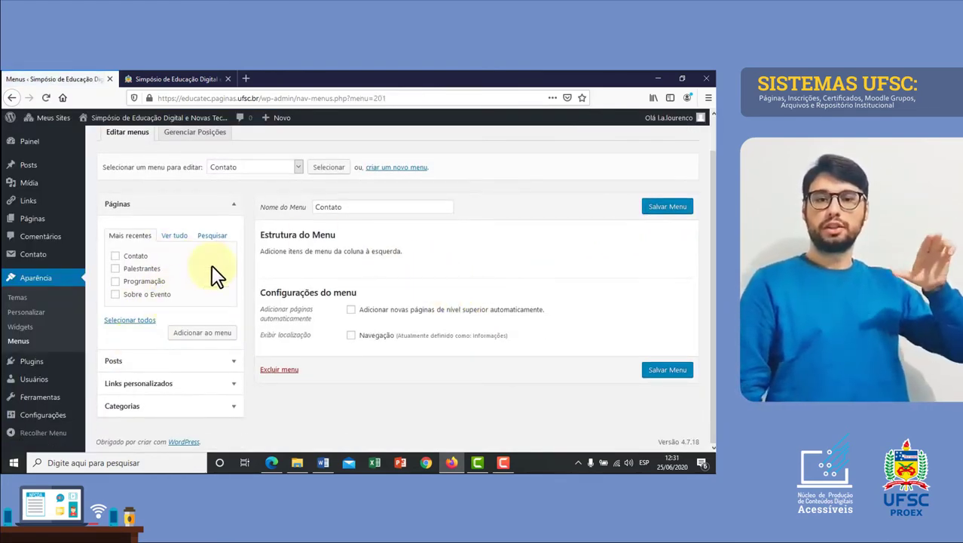
pyautogui.click(115, 256)
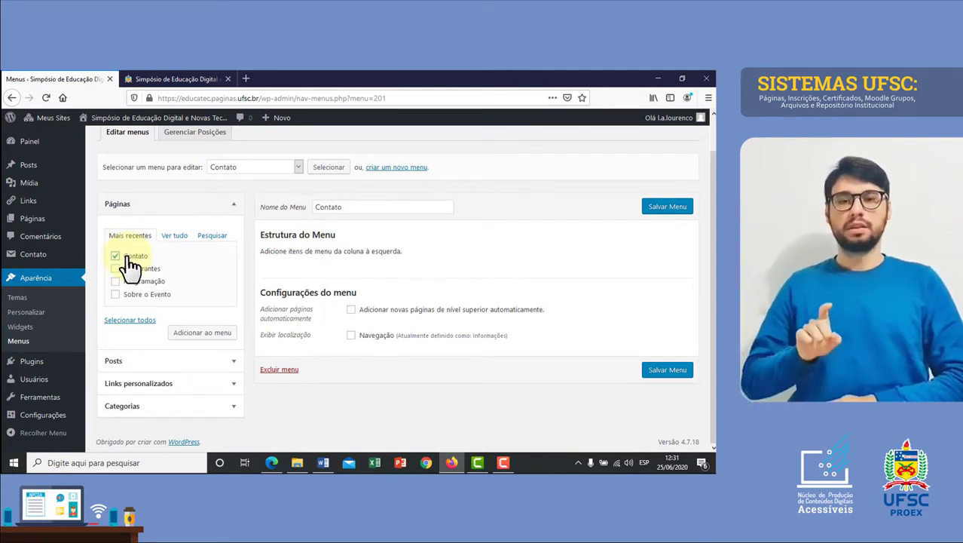
pyautogui.click(205, 334)
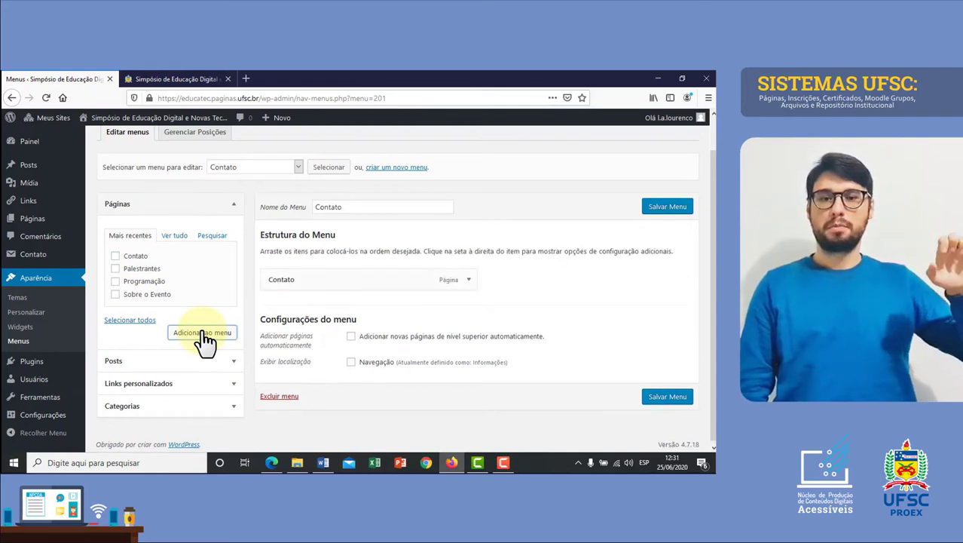
pyautogui.click(351, 362)
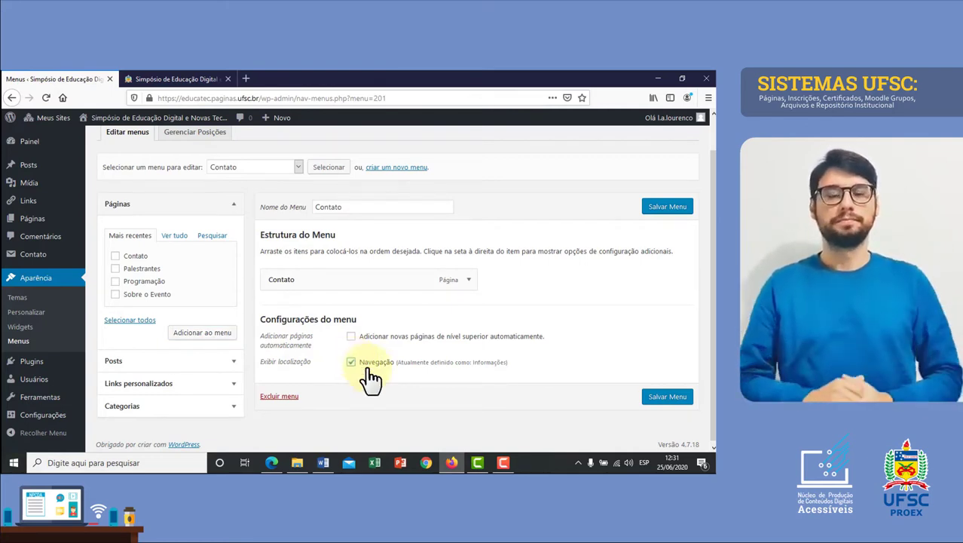
# Save the Contato menu with its Navegação display location, and open the site's Widgets settings
pyautogui.click(684, 398)
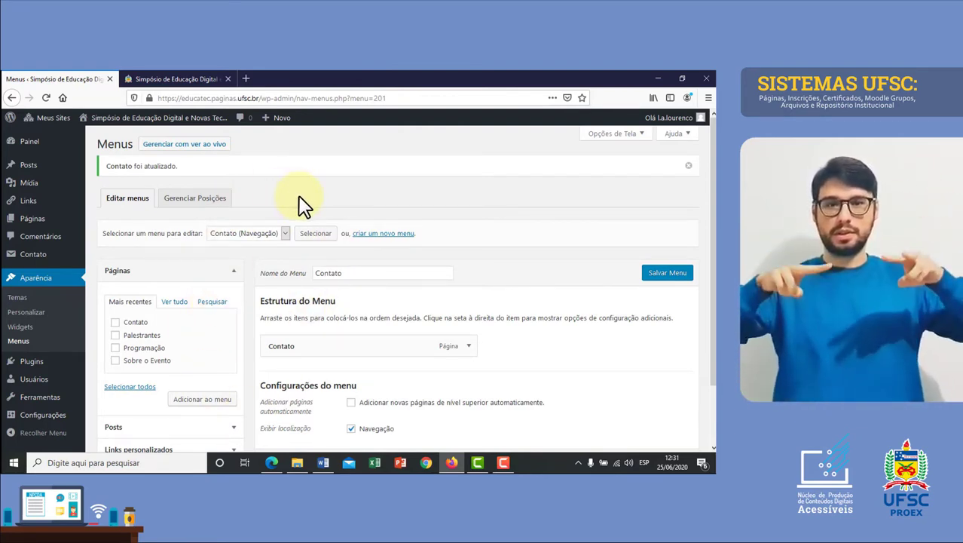
pyautogui.scroll(-1, 319, 214)
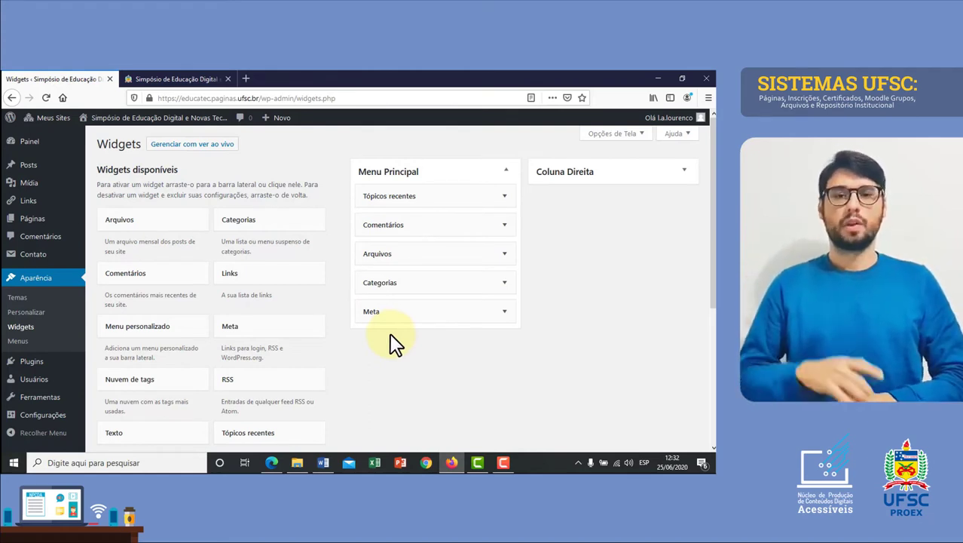
# Examine the default widgets below the Contato menu on the published symposium home page
pyautogui.click(187, 78)
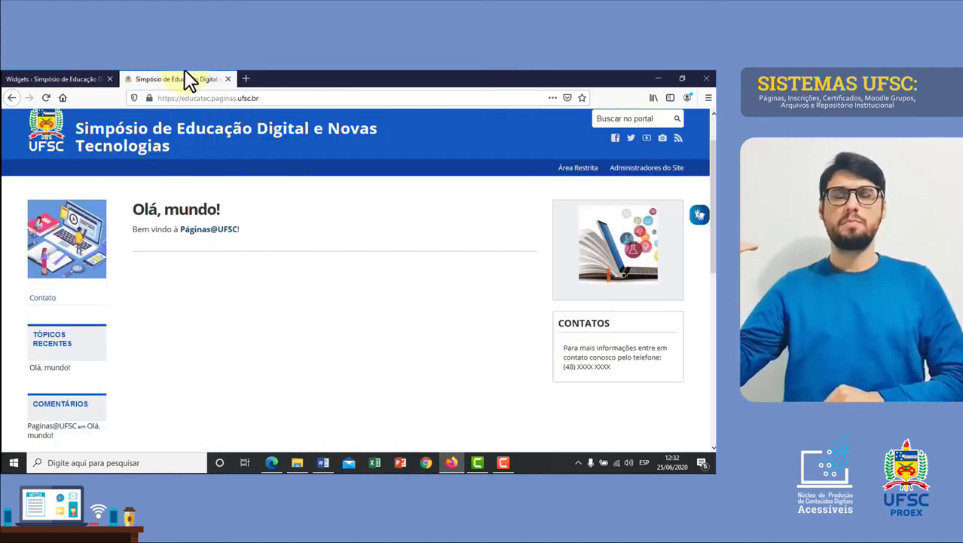
pyautogui.scroll(-2, 248, 178)
pyautogui.scroll(-3, 249, 178)
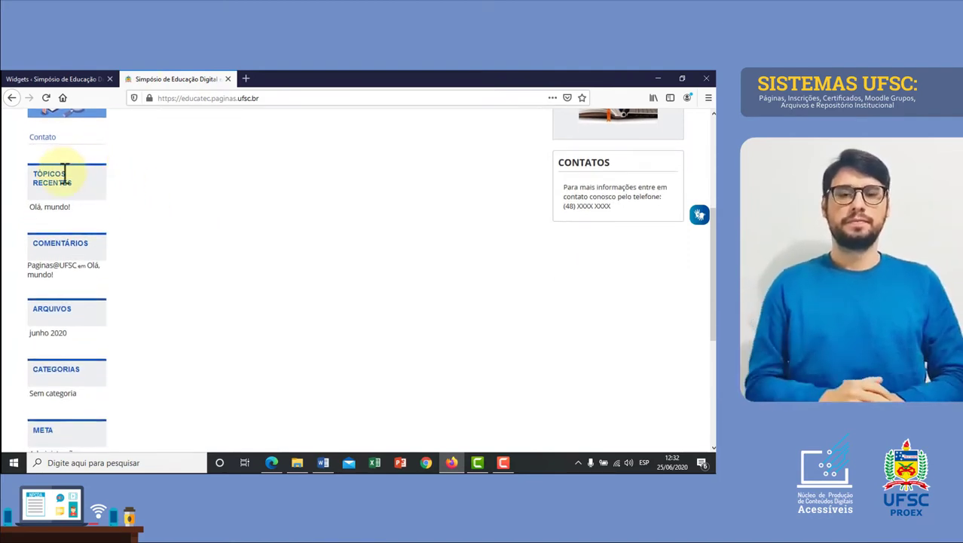
pyautogui.scroll(-3, 80, 271)
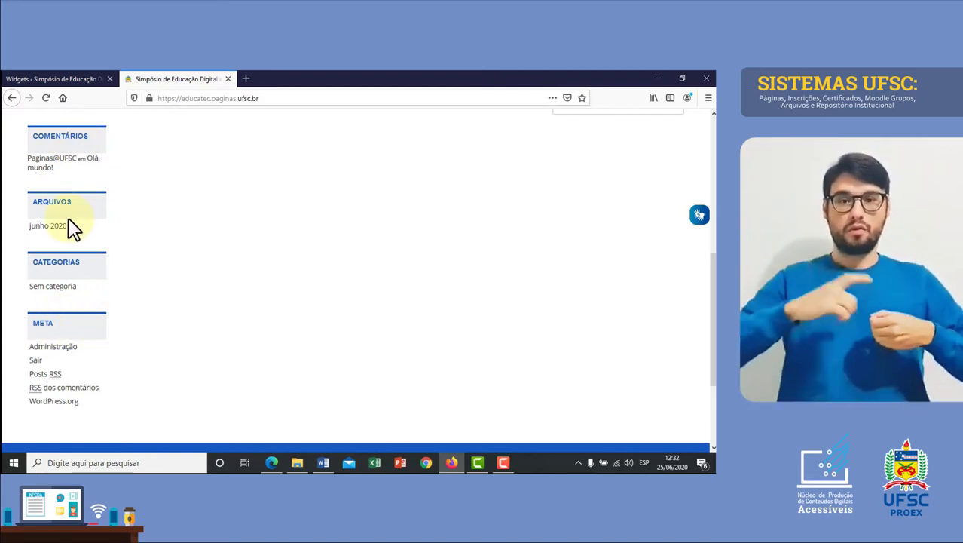
# Delete the Tópicos recentes, Comentários, Arquivos, Categorias and Meta widgets from the Menu Principal widget area
pyautogui.click(66, 77)
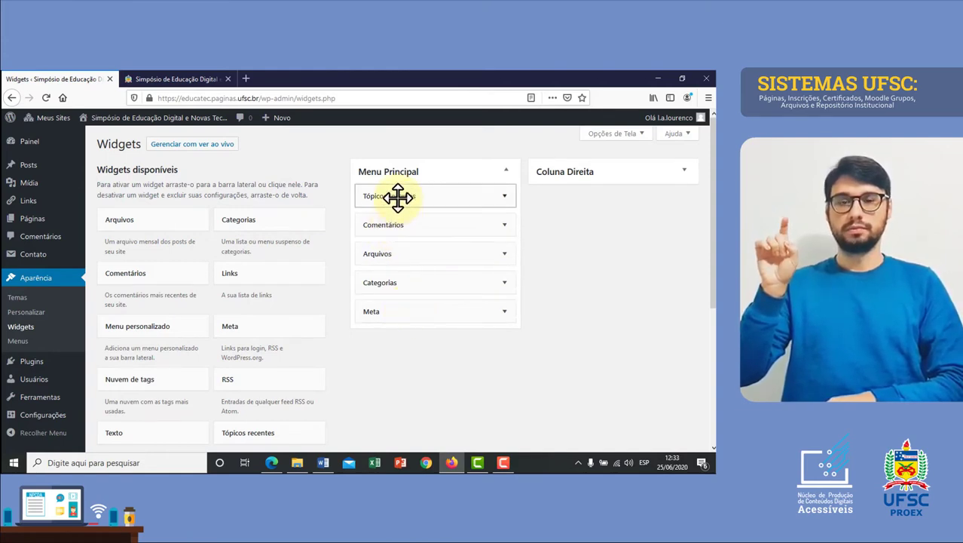
pyautogui.moveTo(378, 200); pyautogui.dragTo(483, 201)
pyautogui.click(504, 199)
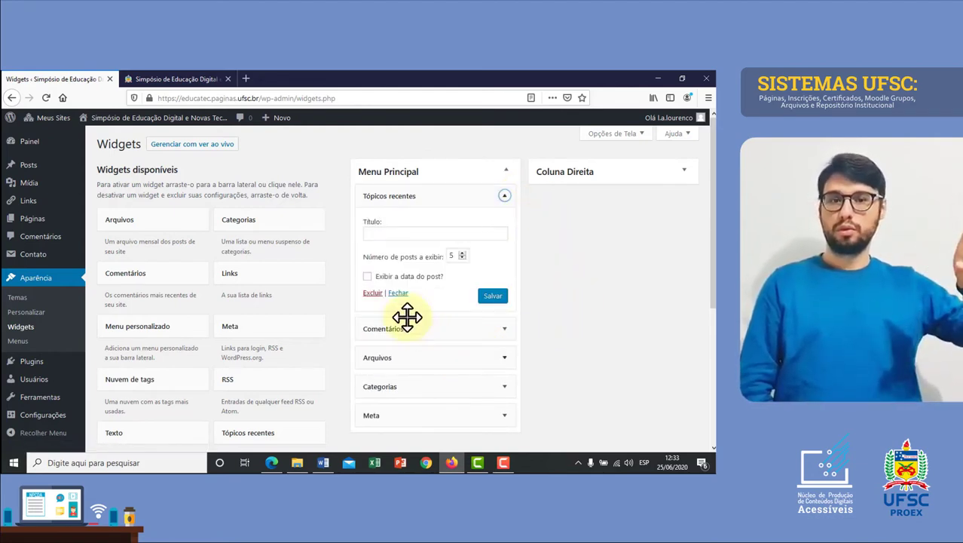
pyautogui.click(372, 294)
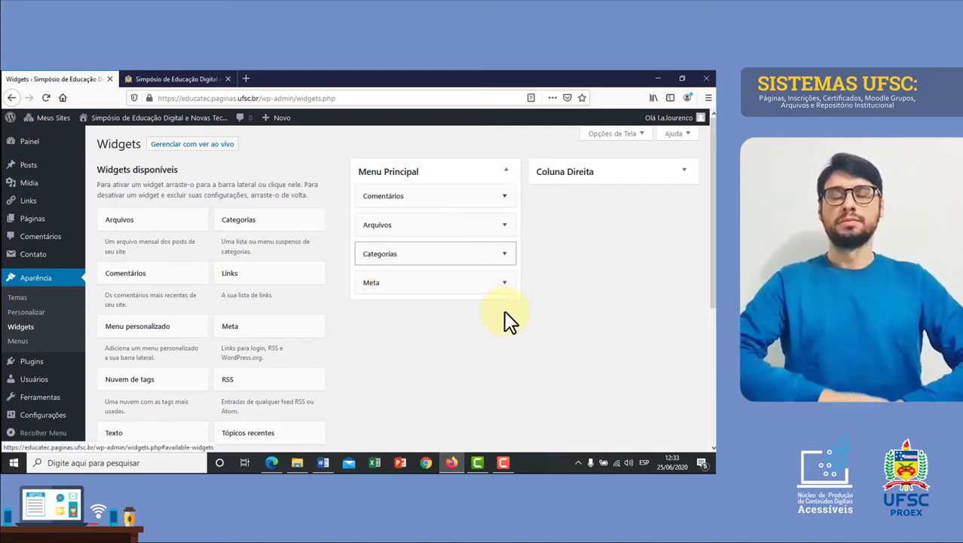
pyautogui.click(506, 197)
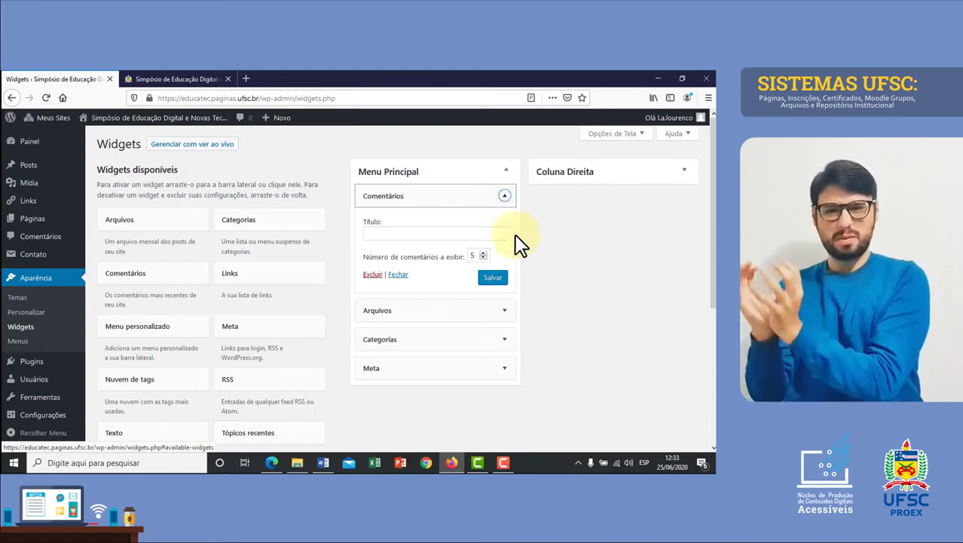
pyautogui.click(373, 275)
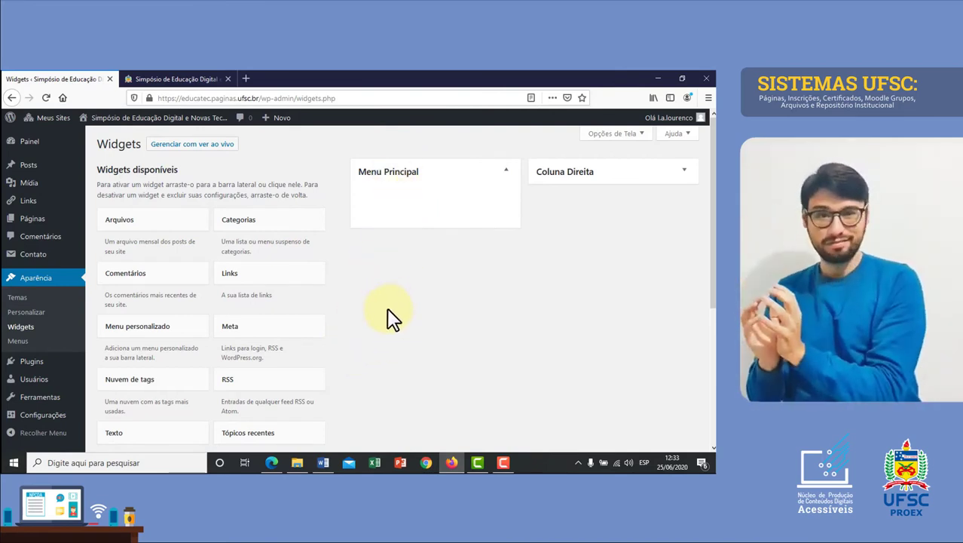
# Check the published home page's side column for any remaining default widgets under the Contato menu
pyautogui.hotkey('ctrl', 'Tab')
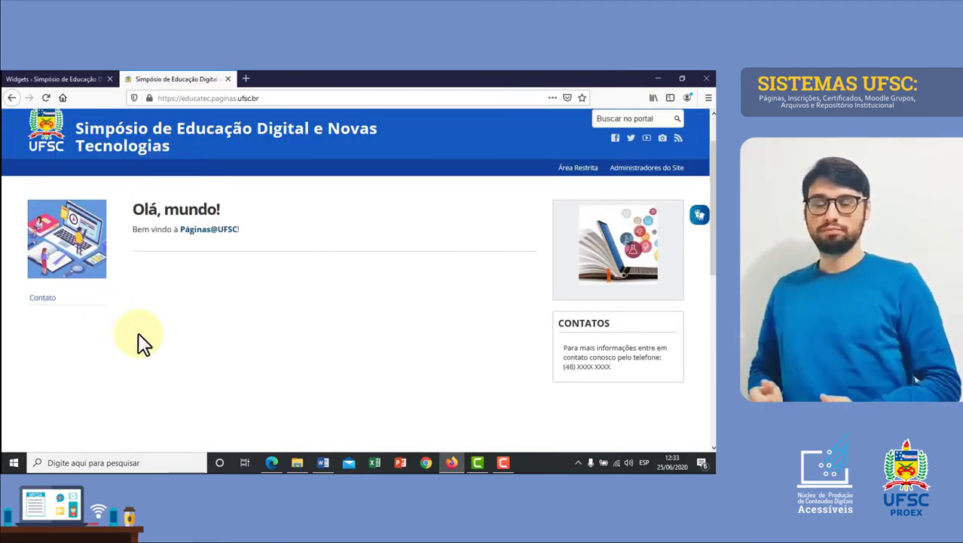
pyautogui.scroll(-3, 111, 227)
pyautogui.scroll(-5, 70, 196)
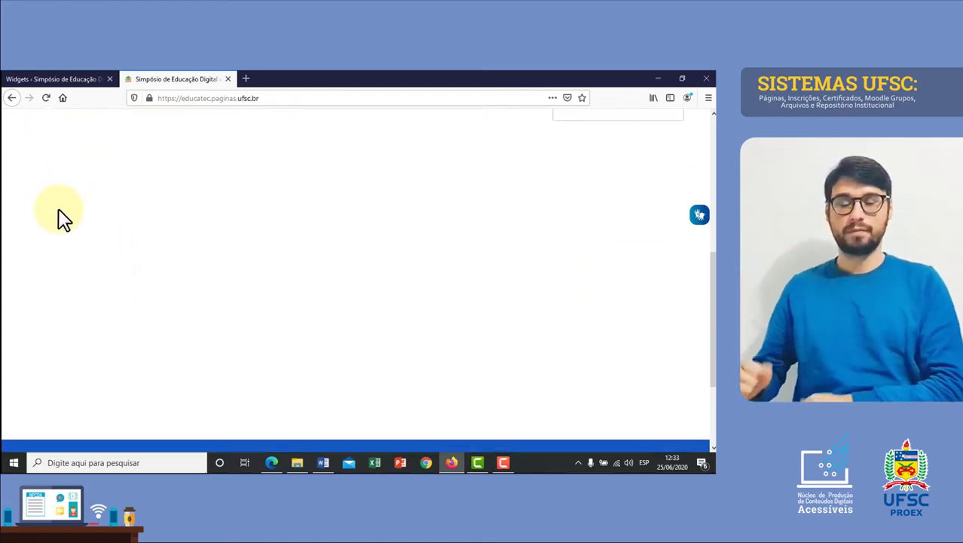